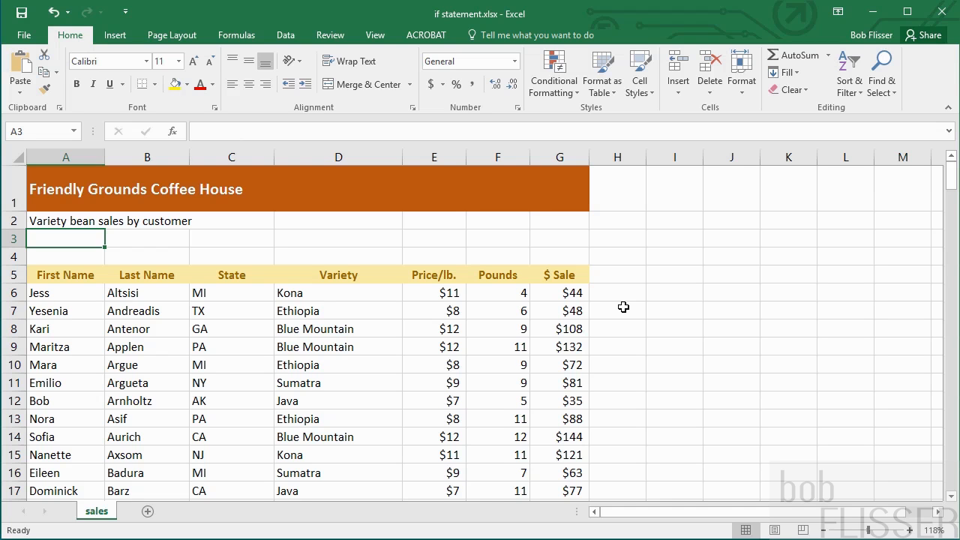
Enter the label "NJ tax:" in L2 and the rate 7% in M2.
{"action": "left_click", "coordinate": [850, 221]}
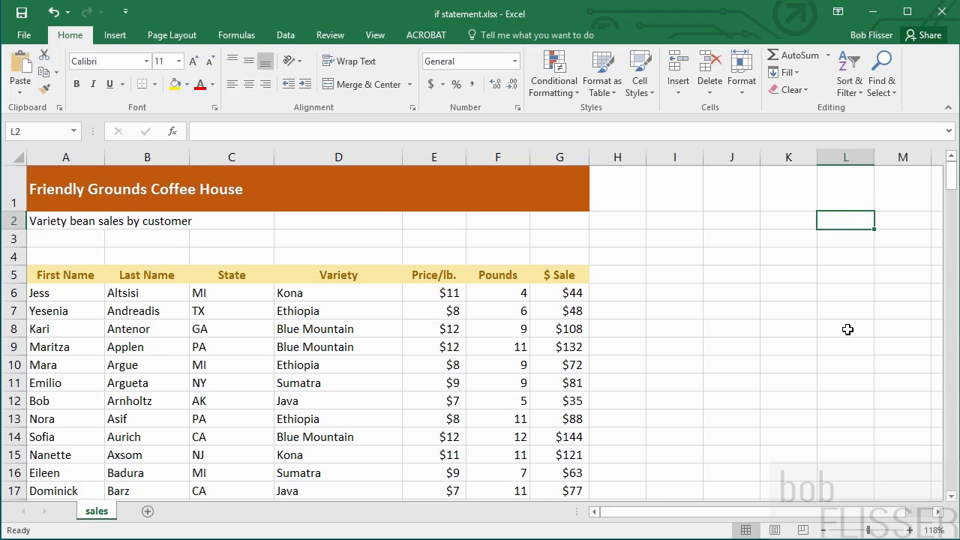
{"action": "type", "text": "N"}
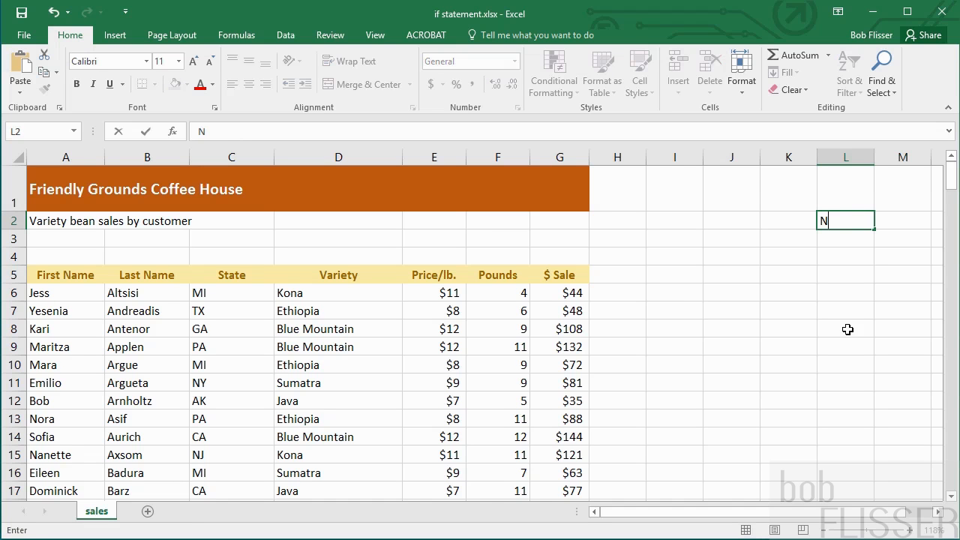
{"action": "type", "text": "J tax:"}
{"action": "key", "text": "Tab"}
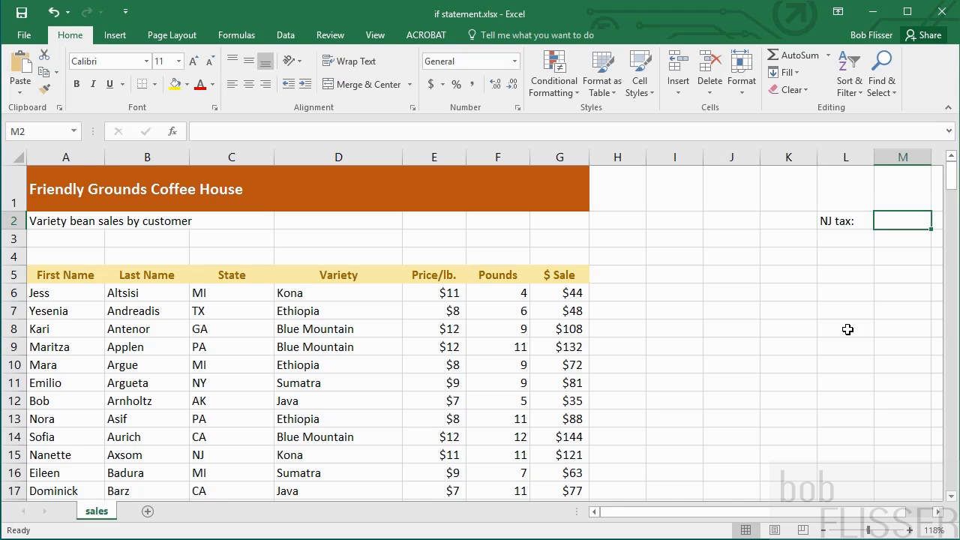
{"action": "type", "text": "7"}
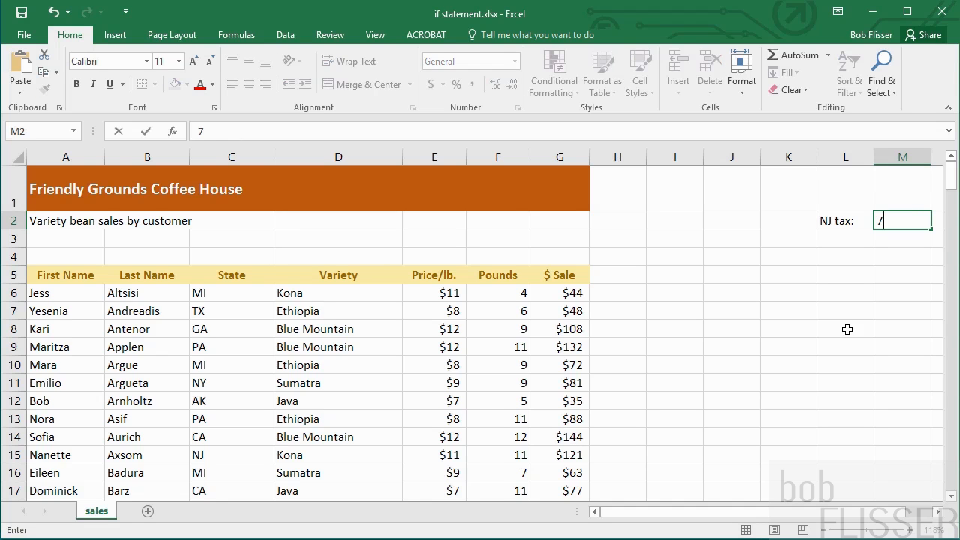
{"action": "type", "text": "%"}
{"action": "key", "text": "Return"}
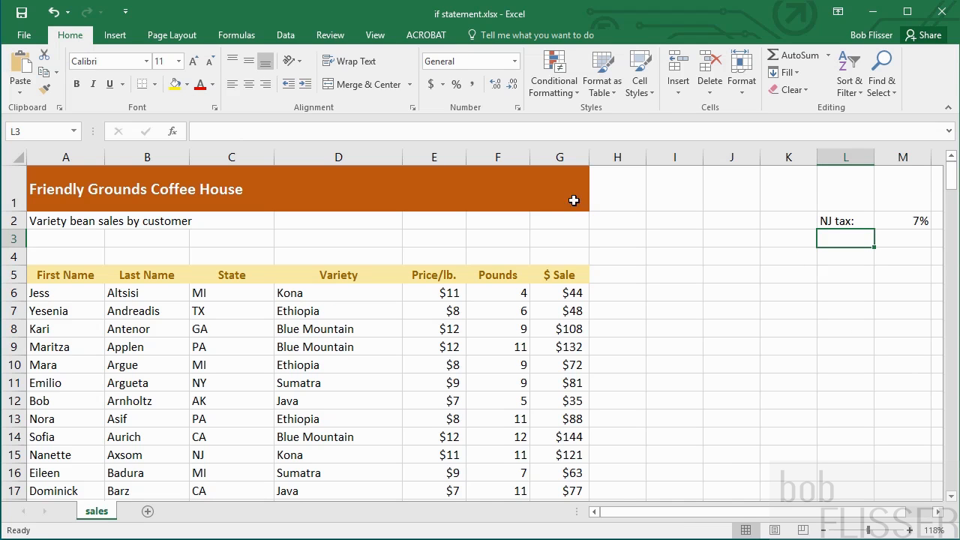
Extend the orange title banner across H1 and add a "Tax" column heading in H5.
{"action": "left_click", "coordinate": [568, 194]}
{"action": "left_click_drag", "start_coordinate": [590, 212], "coordinate": [628, 204]}
{"action": "left_click", "coordinate": [623, 276]}
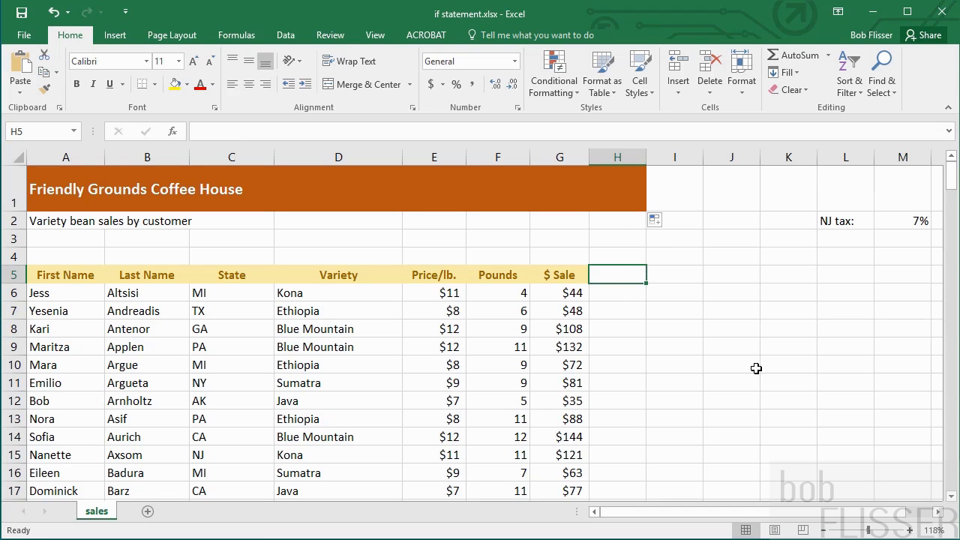
{"action": "type", "text": "Tax"}
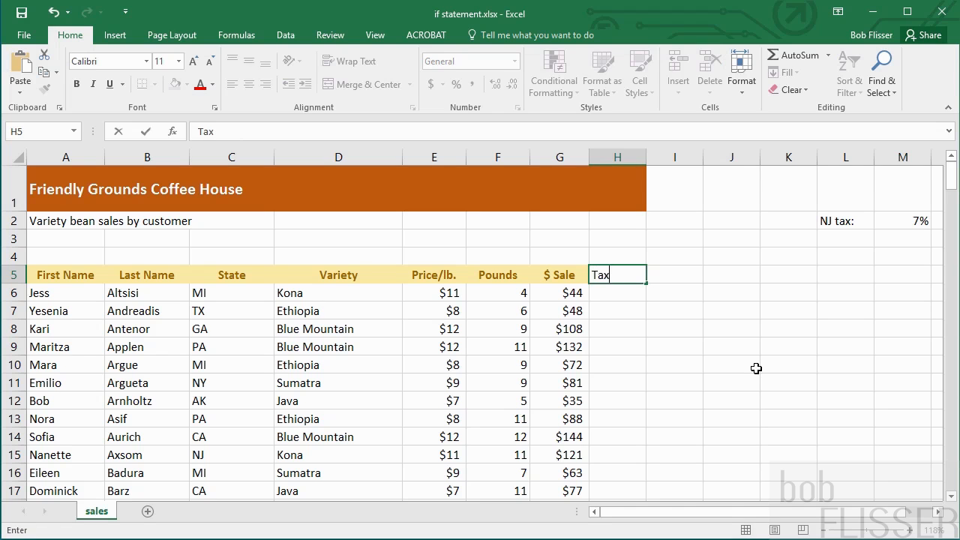
{"action": "key", "text": "Return"}
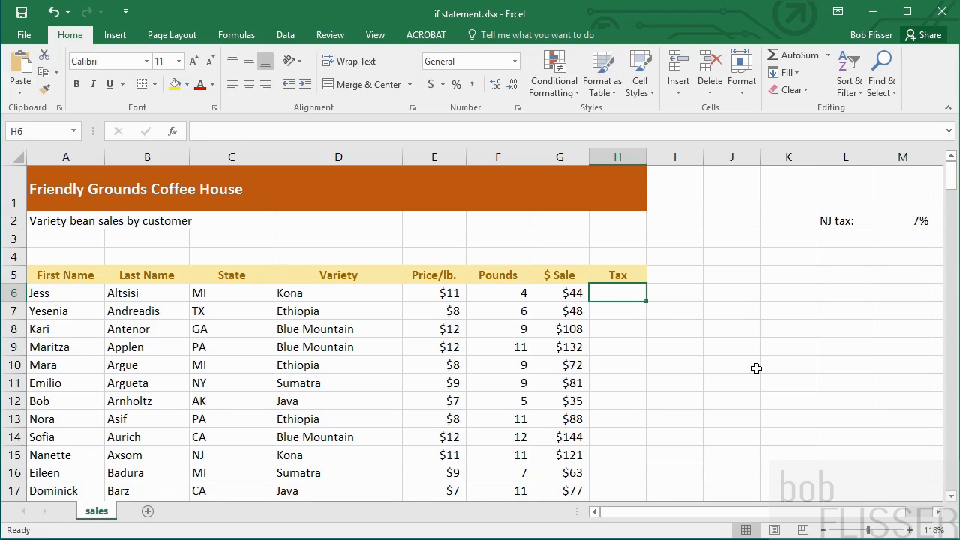
Start an IF formula in H6 with the logical test C6="nj".
{"action": "type", "text": "=if"}
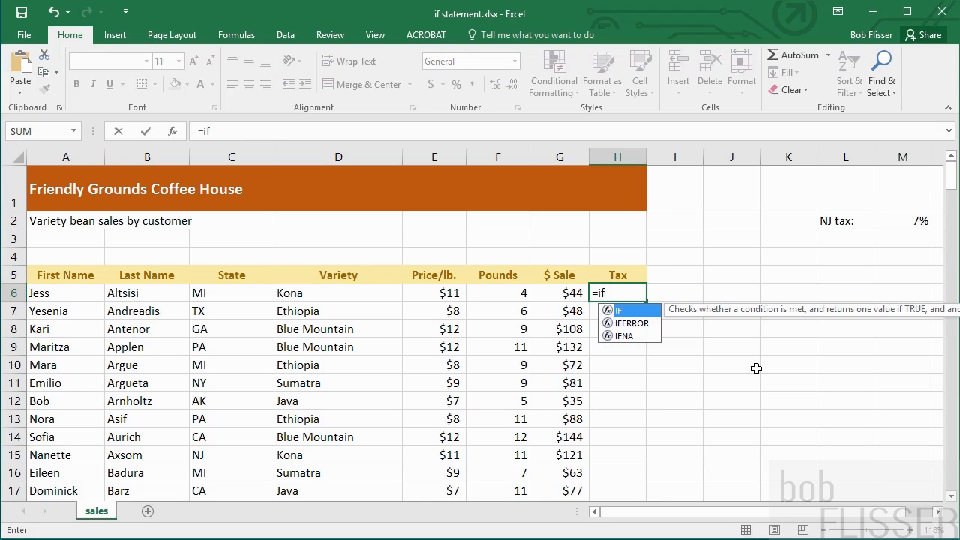
{"action": "type", "text": "("}
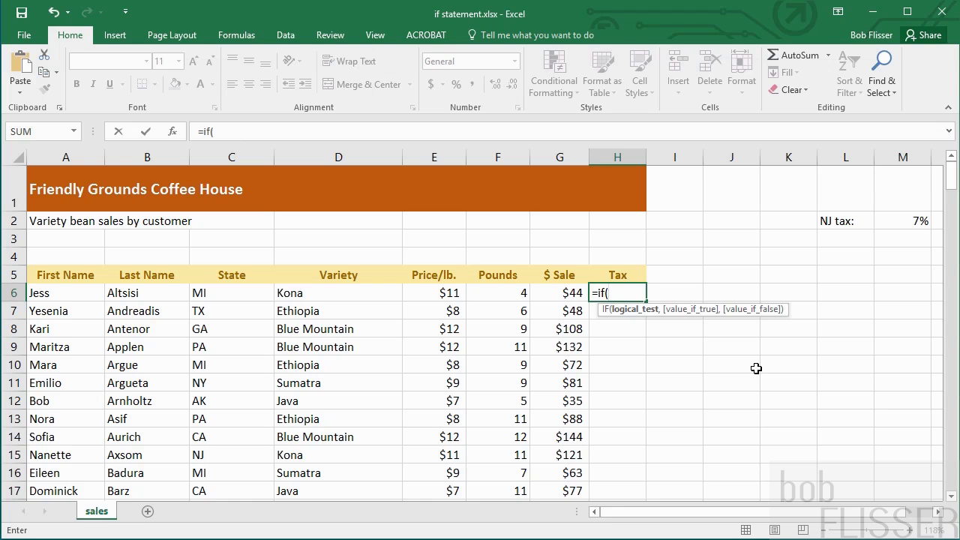
{"action": "left_click", "coordinate": [229, 292]}
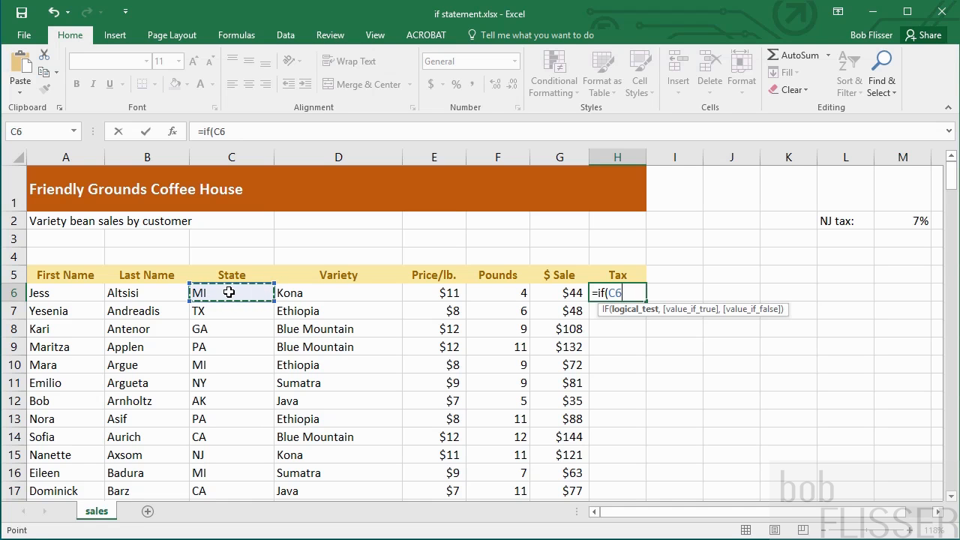
{"action": "type", "text": "="}
{"action": "type", "text": "\"nj\""}
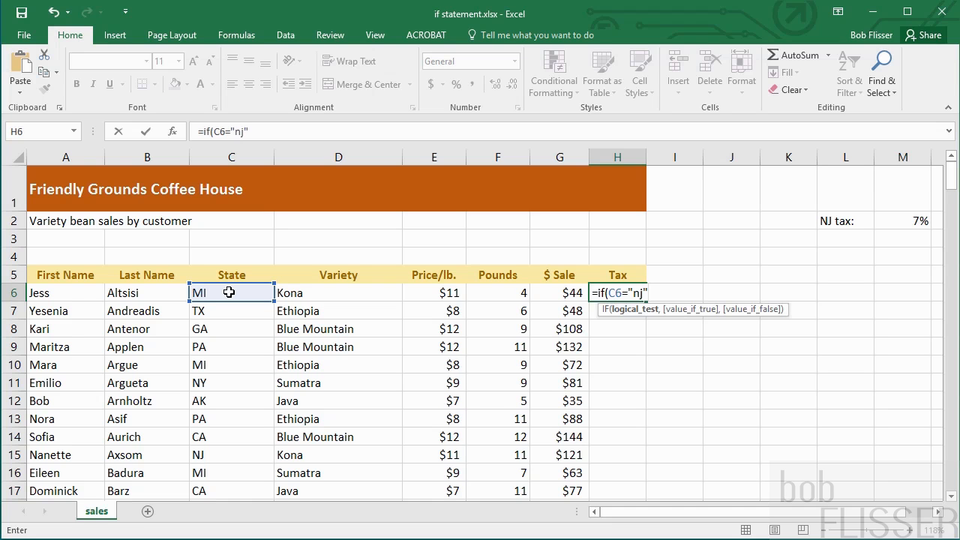
{"action": "type", "text": ","}
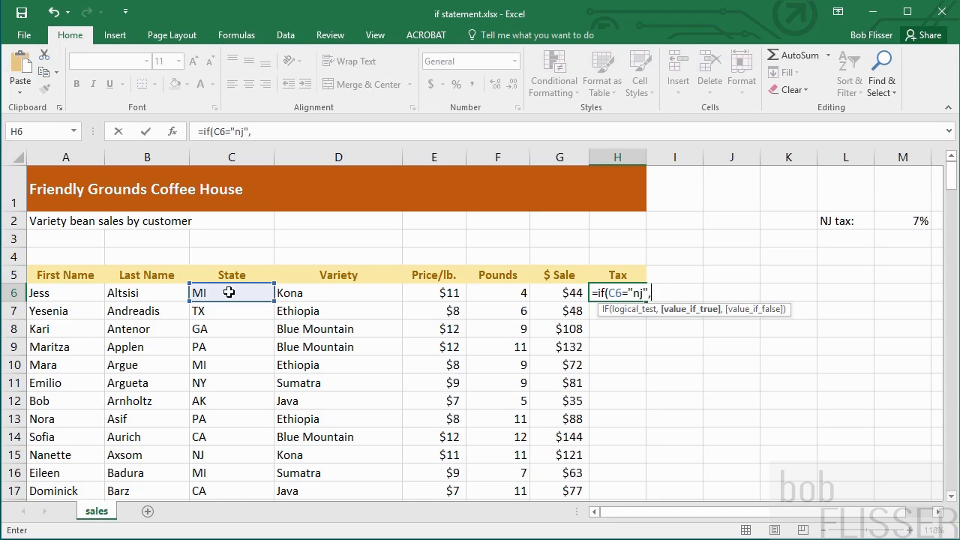
Complete the H6 formula with G6*$M$2 if true and 0 if false, and fill it down the Tax column.
{"action": "left_click", "coordinate": [556, 294]}
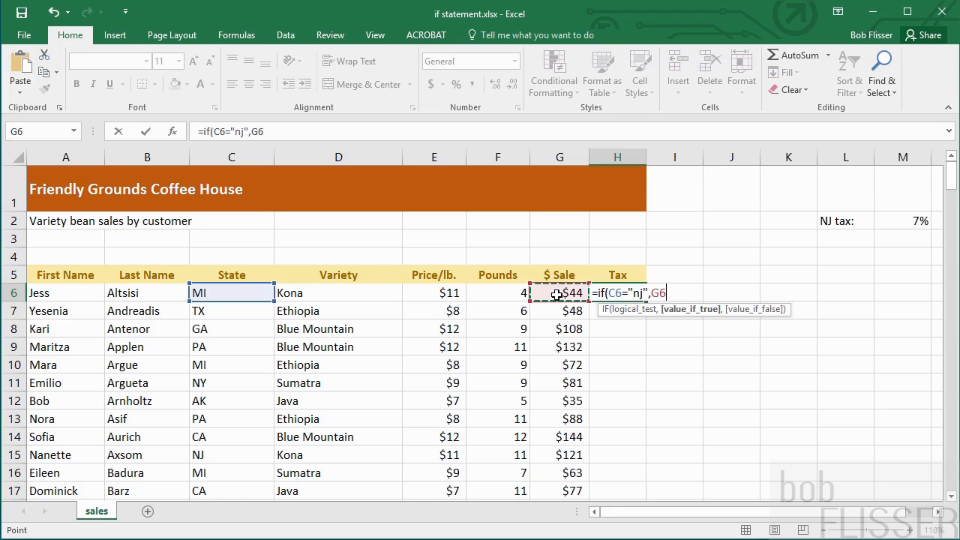
{"action": "type", "text": "*"}
{"action": "left_click", "coordinate": [910, 219]}
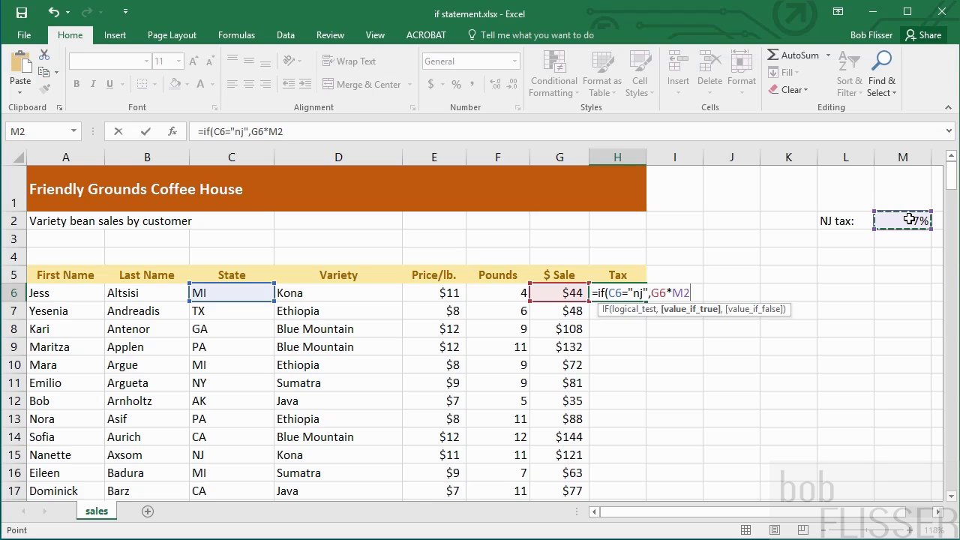
{"action": "key", "text": "F4"}
{"action": "type", "text": ","}
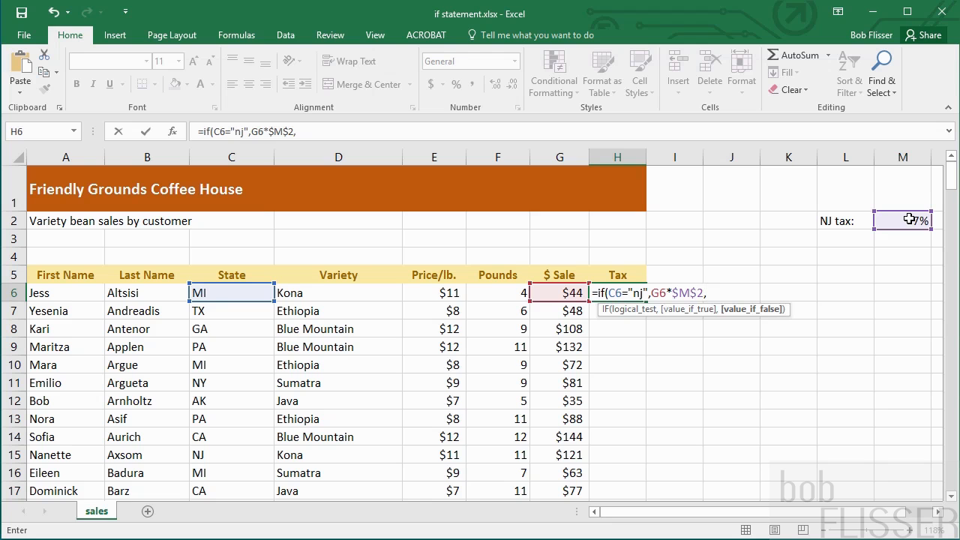
{"action": "type", "text": "0)"}
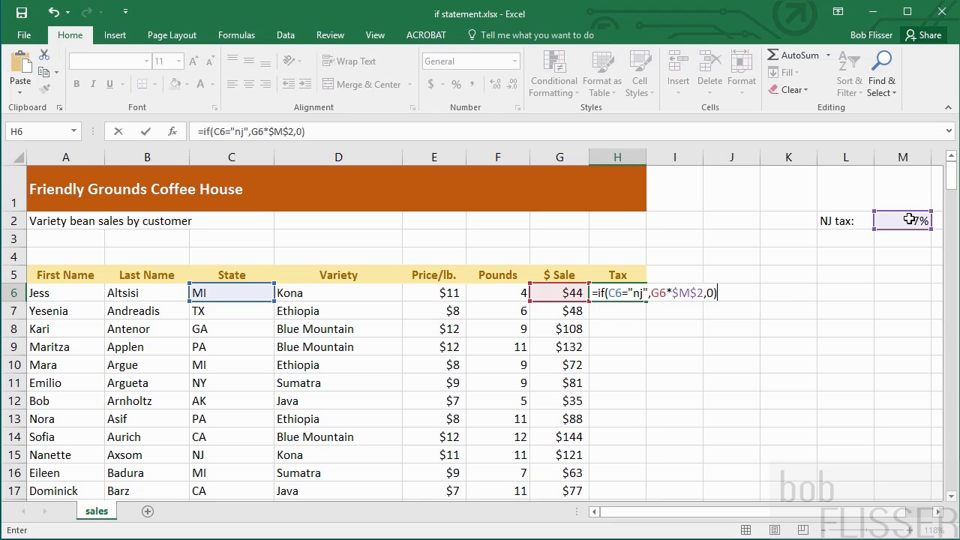
{"action": "key", "text": "ctrl+Return"}
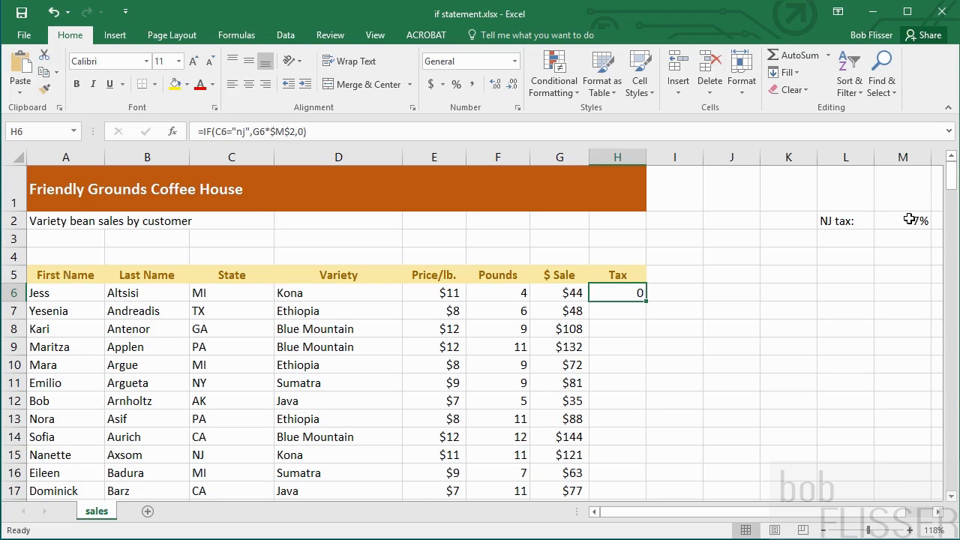
{"action": "double_click", "coordinate": [645, 300]}
Check the copied formulas in the Tax column, examining the New Jersey sales in rows 15 and 28.
{"action": "left_click", "coordinate": [614, 313]}
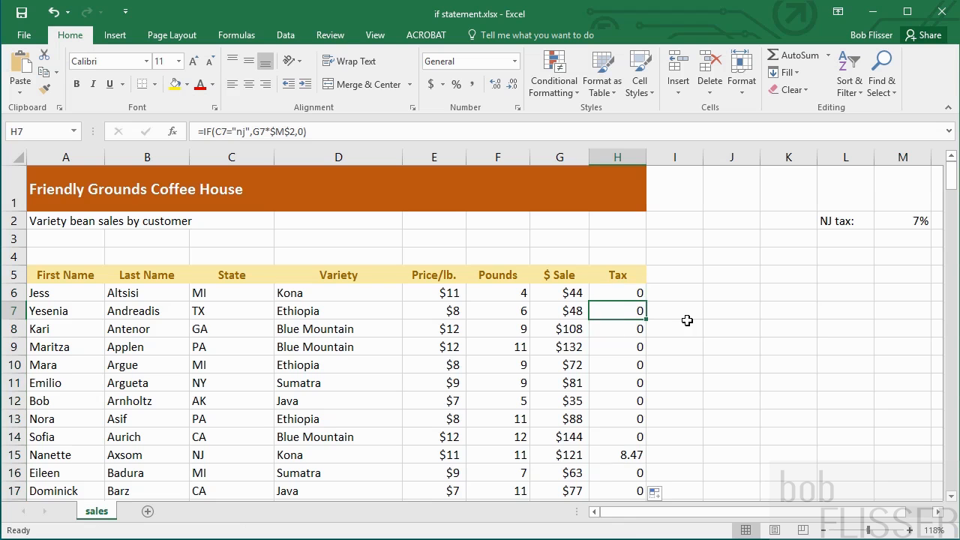
{"action": "scroll", "coordinate": [755, 322], "scroll_direction": "down", "scroll_amount": 4}
{"action": "scroll", "coordinate": [754, 322], "scroll_direction": "up", "scroll_amount": 2}
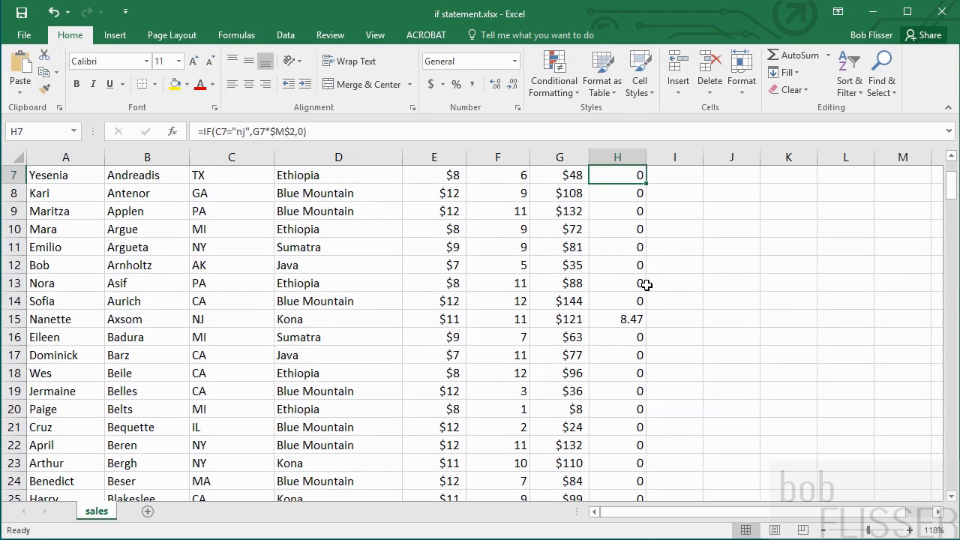
{"action": "left_click", "coordinate": [625, 319]}
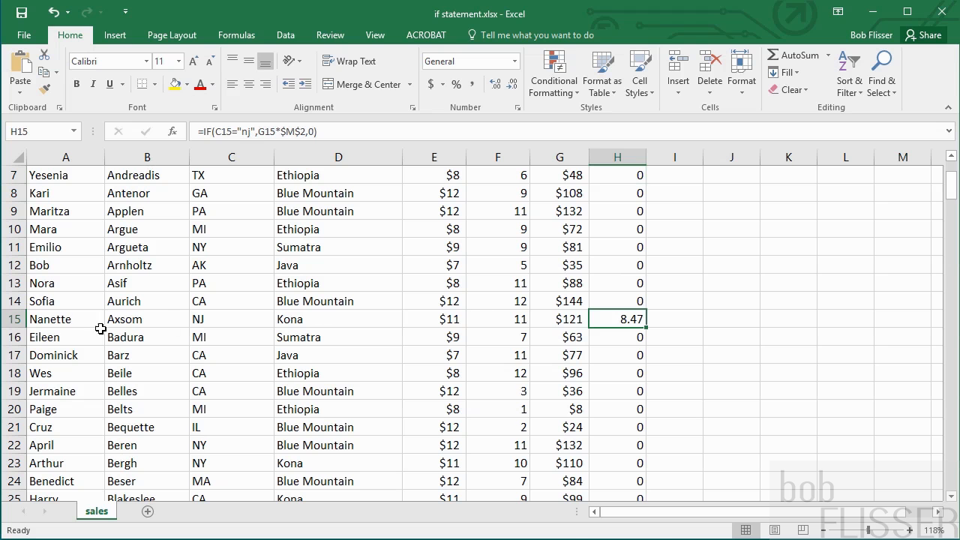
{"action": "left_click", "coordinate": [18, 319]}
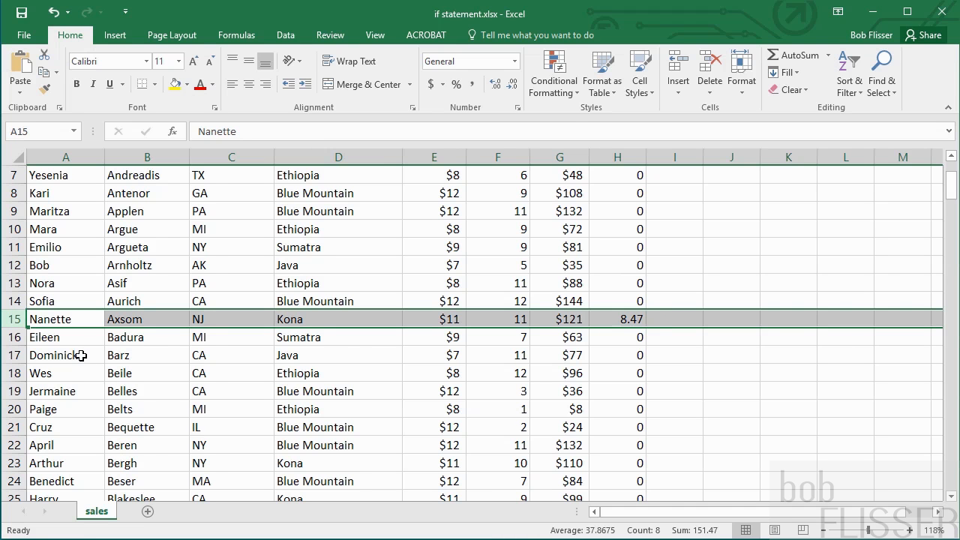
{"action": "scroll", "coordinate": [78, 354], "scroll_direction": "down", "scroll_amount": 6}
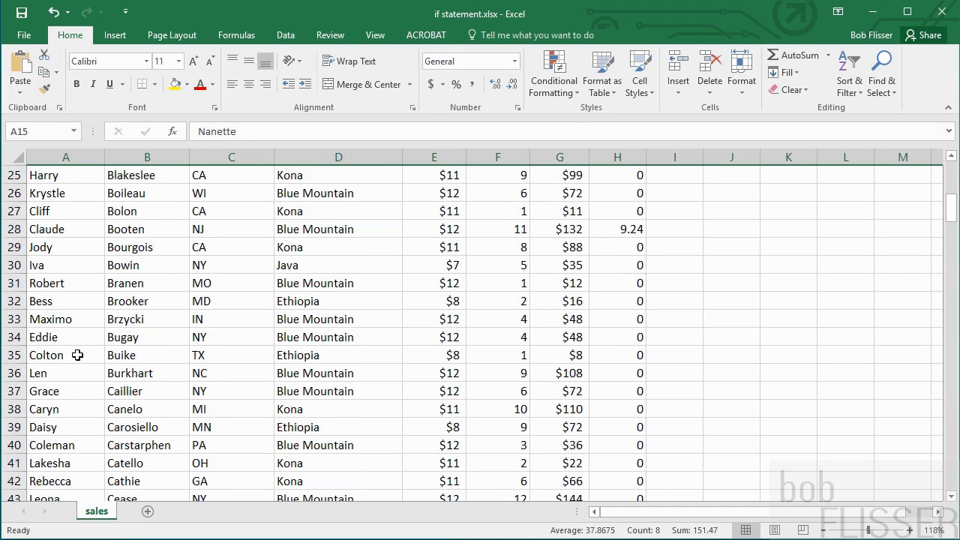
{"action": "left_click", "coordinate": [18, 229]}
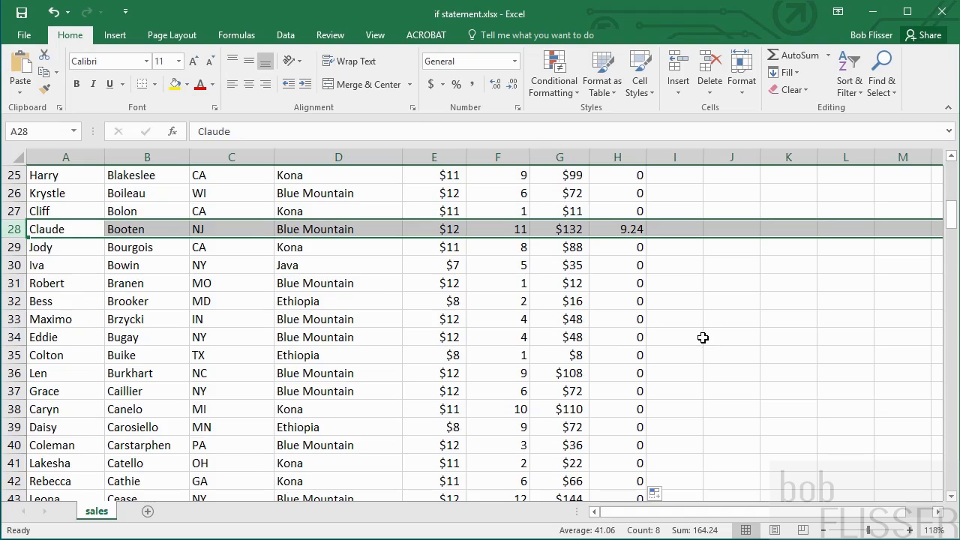
{"action": "scroll", "coordinate": [703, 337], "scroll_direction": "down", "scroll_amount": 5}
{"action": "left_click_drag", "start_coordinate": [952, 237], "coordinate": [949, 174]}
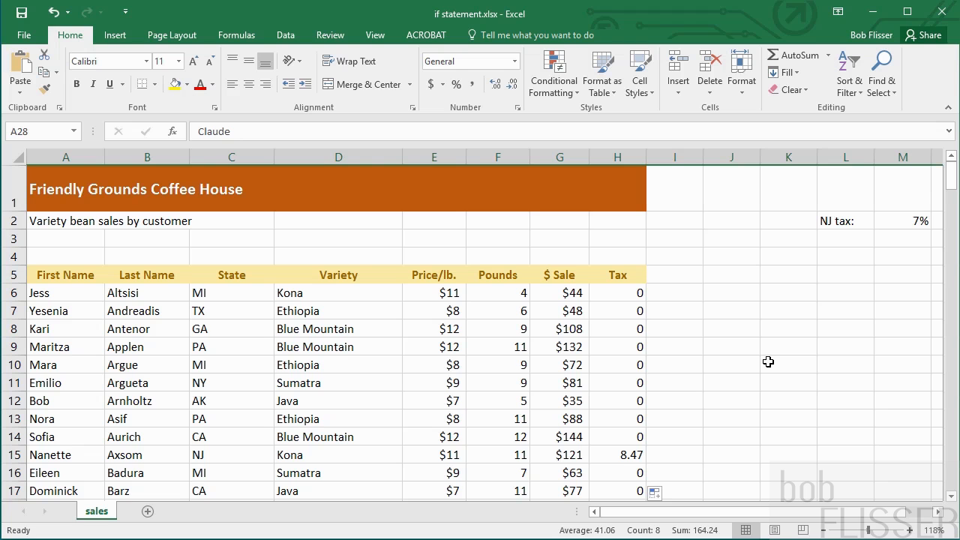
Clear all formulas in the Tax column from H6 through H204.
{"action": "left_click", "coordinate": [617, 292]}
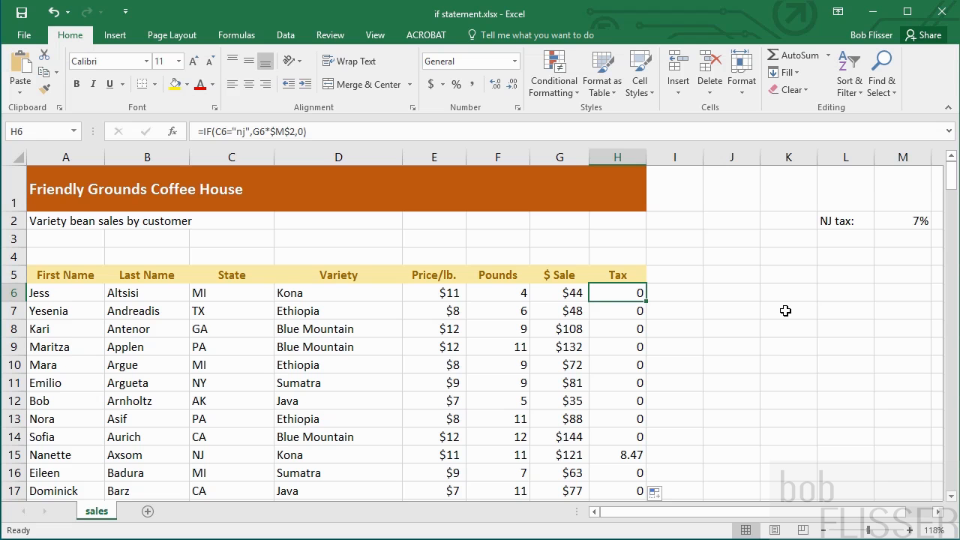
{"action": "key", "text": "ctrl+shift+Down"}
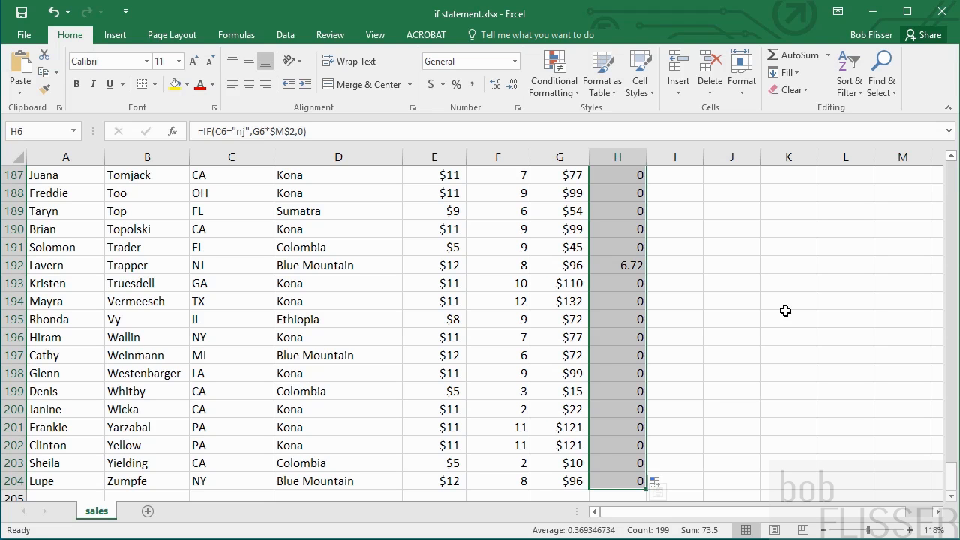
{"action": "key", "text": "Delete"}
{"action": "key", "text": "ctrl+BackSpace"}
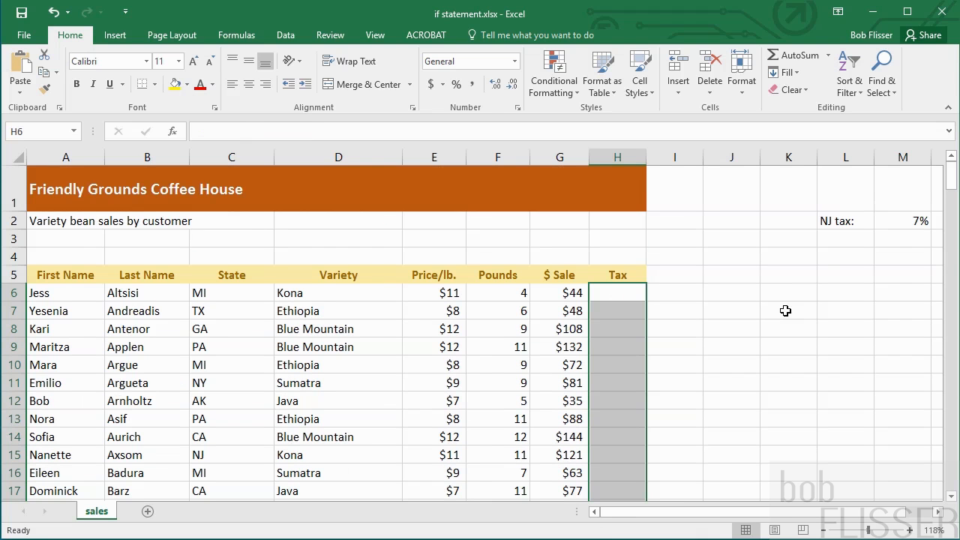
Begin a new IF formula in H6 that tests whether the state in C6 equals "nj".
{"action": "left_click", "coordinate": [623, 298]}
{"action": "type", "text": "=if"}
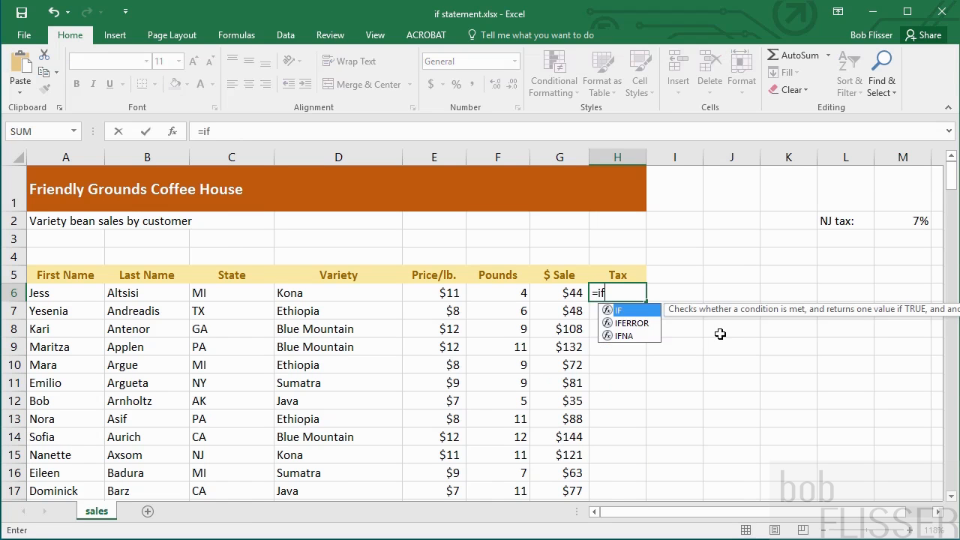
{"action": "type", "text": "("}
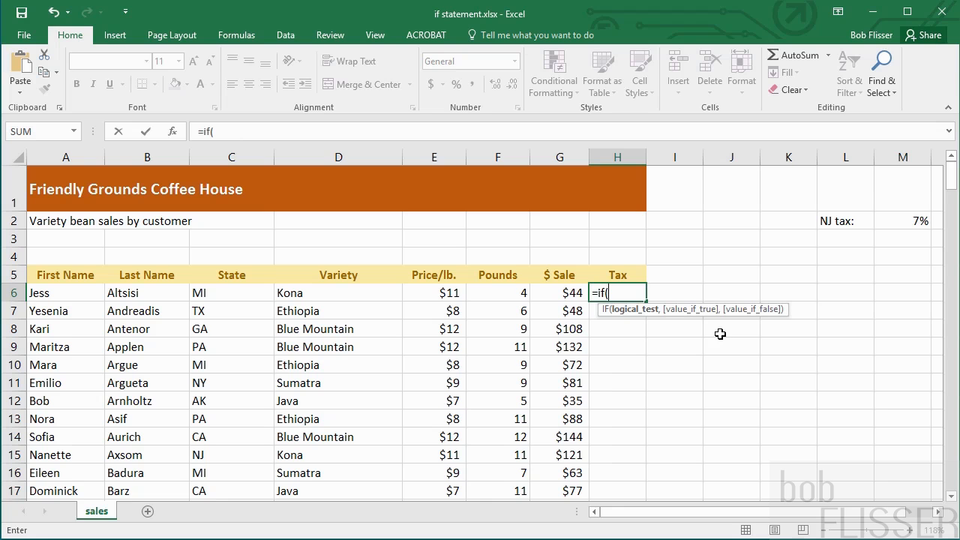
{"action": "left_click", "coordinate": [231, 296]}
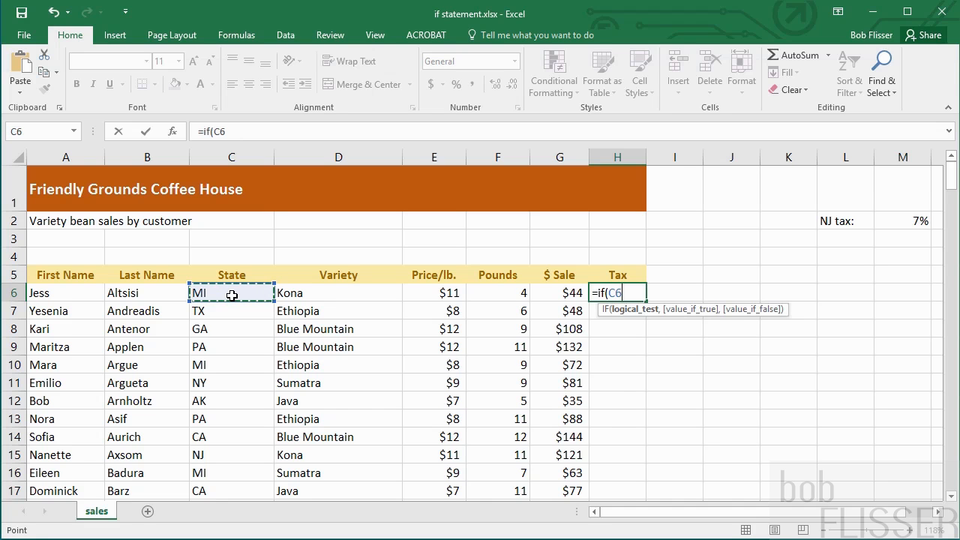
{"action": "type", "text": "=\"nj\","}
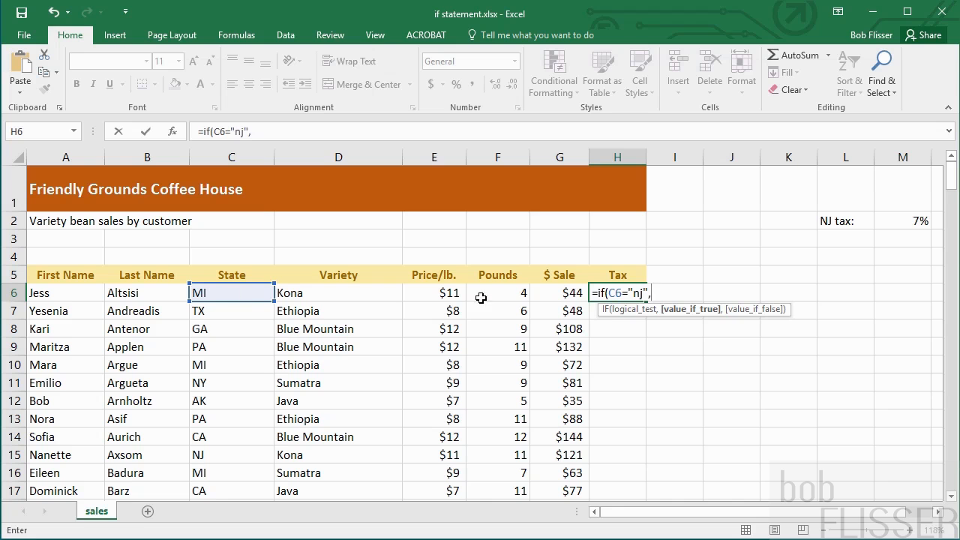
Complete the H6 formula with G6*$M$2 if true and empty text ("") if false, and fill it down the Tax column.
{"action": "left_click", "coordinate": [564, 293]}
{"action": "type", "text": "*"}
{"action": "left_click", "coordinate": [910, 219]}
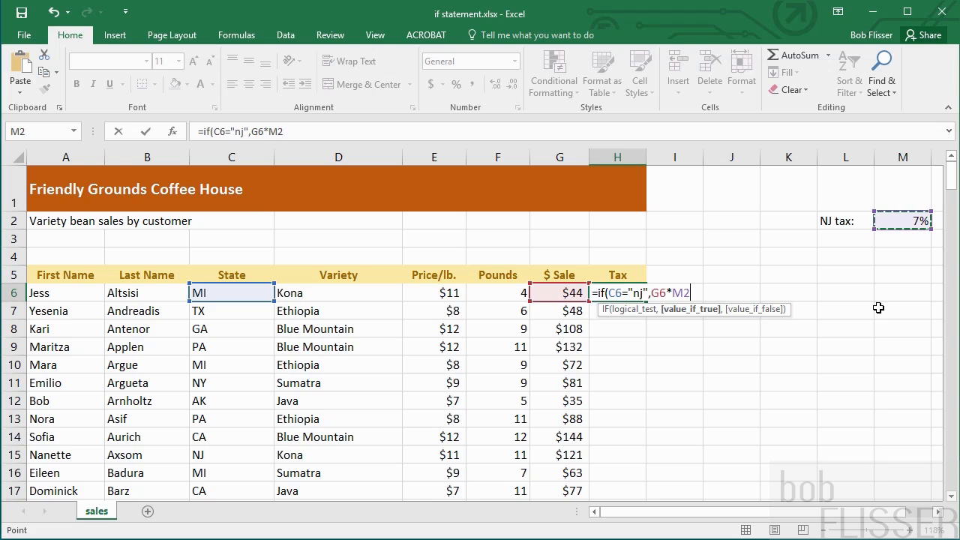
{"action": "key", "text": "F4"}
{"action": "type", "text": ","}
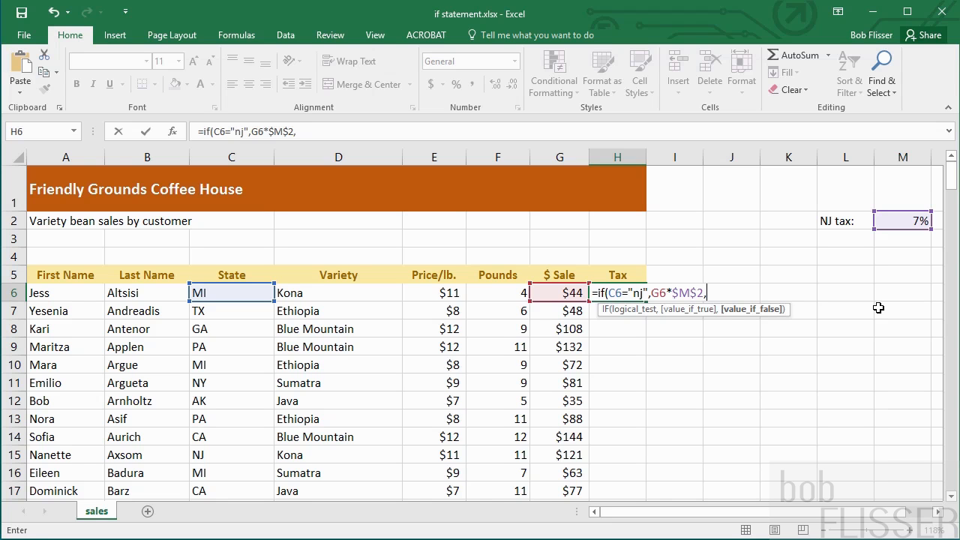
{"action": "type", "text": "\"\")"}
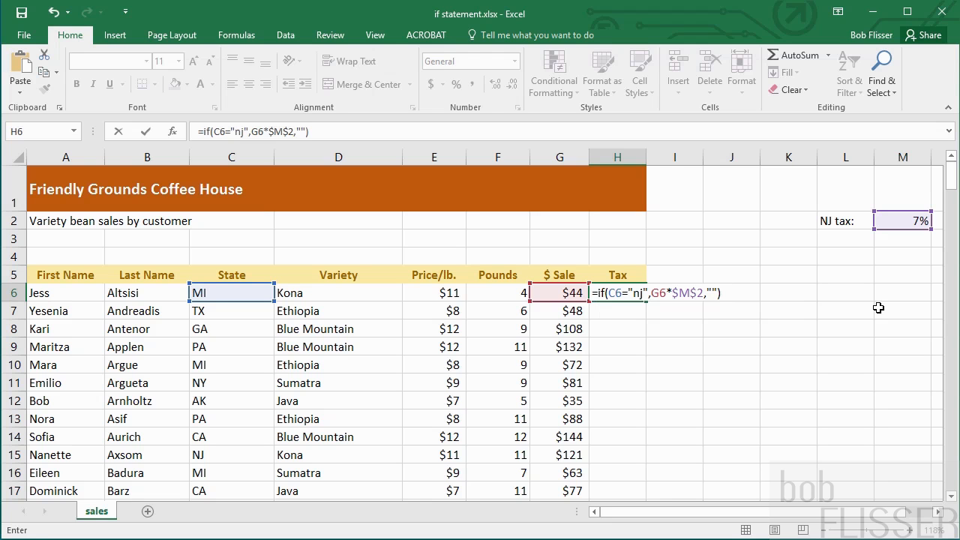
{"action": "key", "text": "ctrl+Return"}
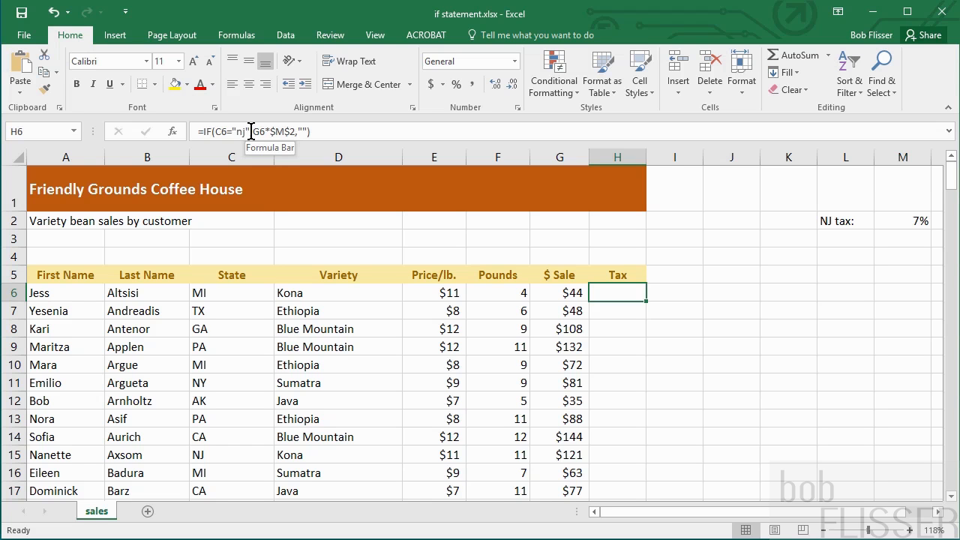
{"action": "double_click", "coordinate": [645, 302]}
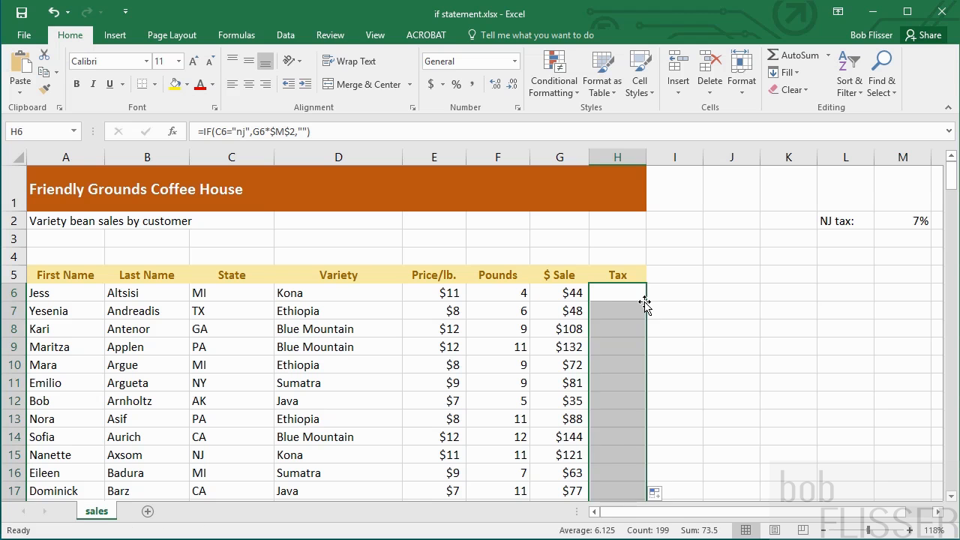
Check the refilled Tax column, examining the New Jersey sales in rows 15 and 28 and the rows for other states.
{"action": "left_click", "coordinate": [624, 293]}
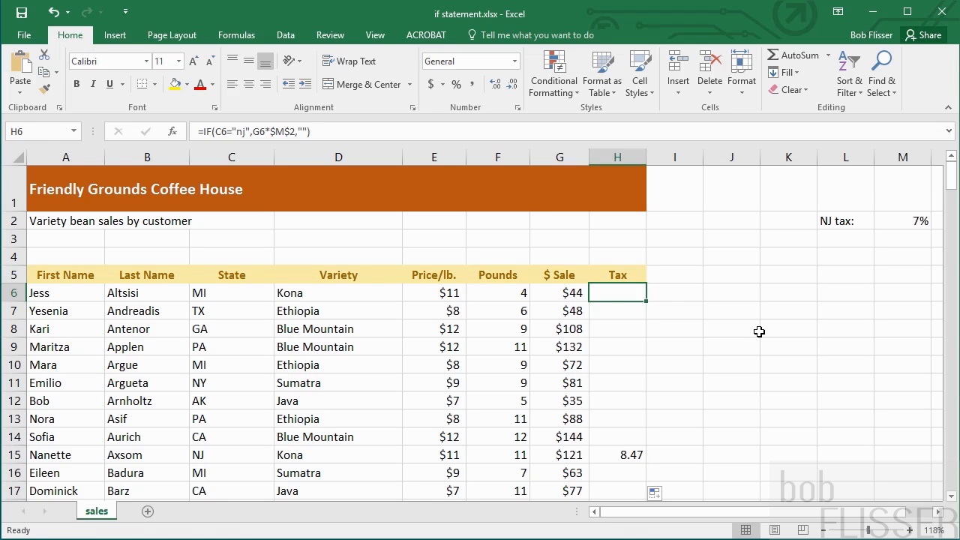
{"action": "scroll", "coordinate": [759, 330], "scroll_direction": "down", "scroll_amount": 1}
{"action": "scroll", "coordinate": [758, 330], "scroll_direction": "down", "scroll_amount": 3}
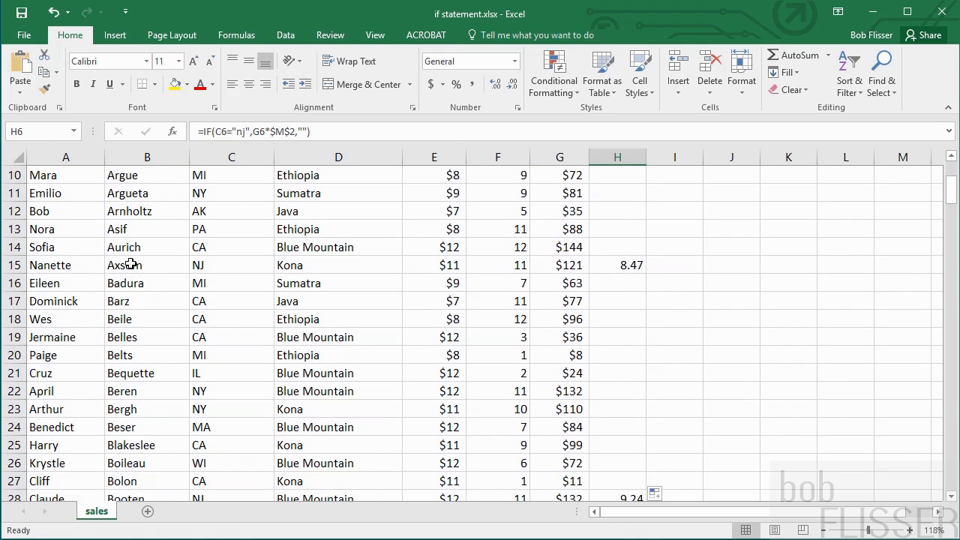
{"action": "left_click", "coordinate": [14, 264]}
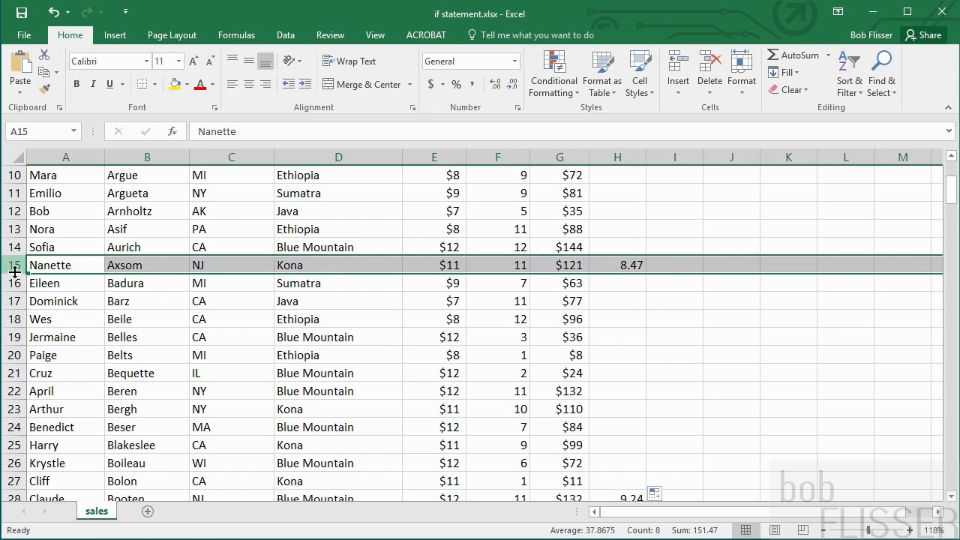
{"action": "scroll", "coordinate": [15, 285], "scroll_direction": "down", "scroll_amount": 4}
{"action": "left_click", "coordinate": [15, 284]}
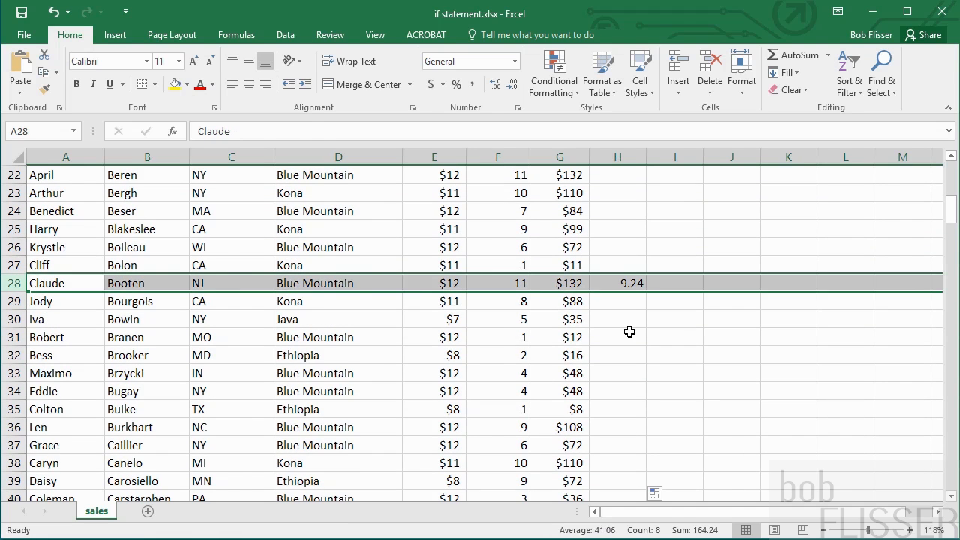
{"action": "left_click", "coordinate": [627, 332]}
{"action": "scroll", "coordinate": [767, 278], "scroll_direction": "down", "scroll_amount": 6}
{"action": "left_click_drag", "start_coordinate": [952, 238], "coordinate": [949, 160]}
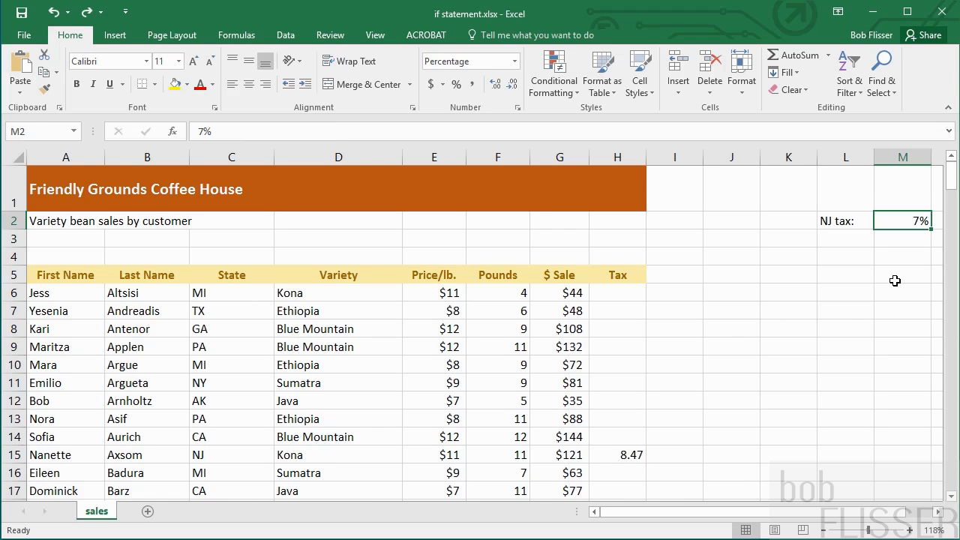
Set the NJ tax rate in M2 to 7.5% and format the cell to show one decimal place.
{"action": "type", "text": "7.5"}
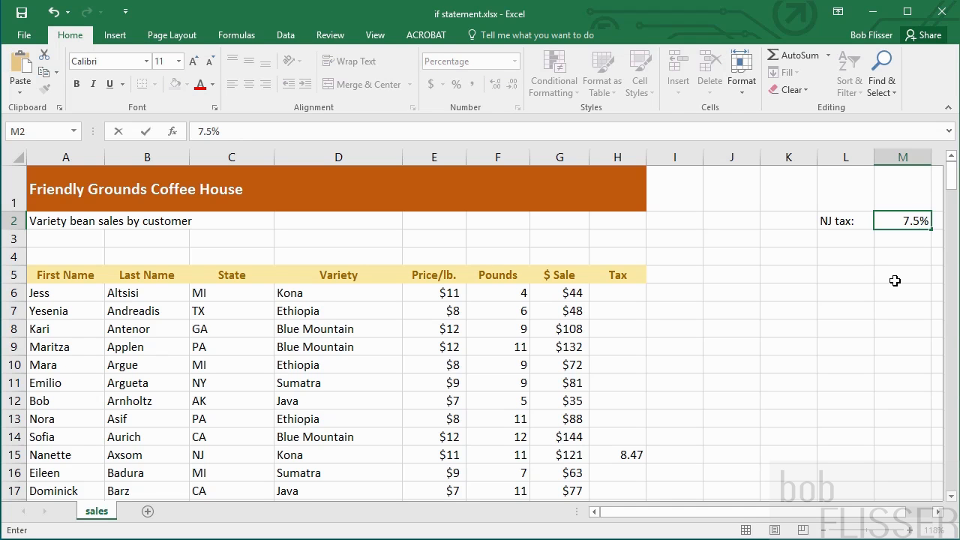
{"action": "key", "text": "Return"}
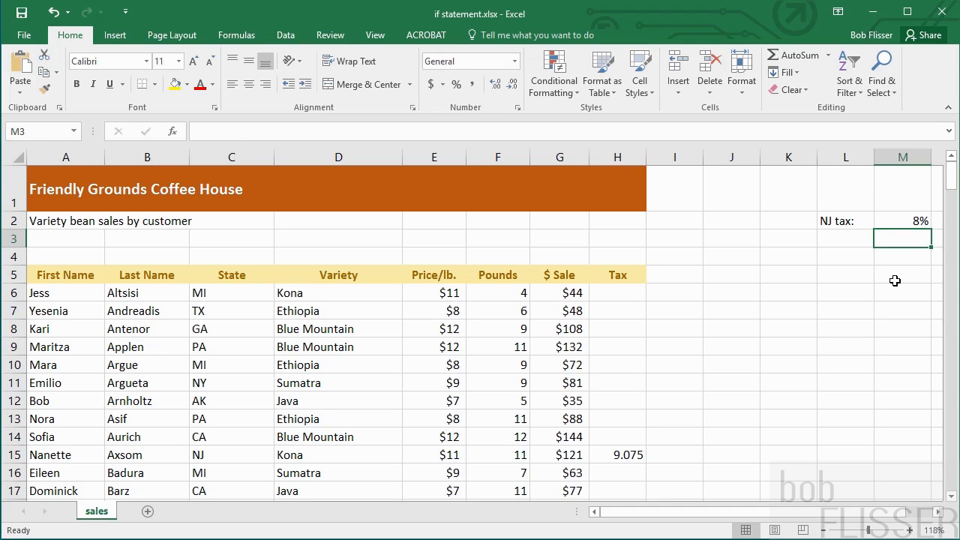
{"action": "left_click", "coordinate": [900, 219]}
{"action": "left_click", "coordinate": [495, 85]}
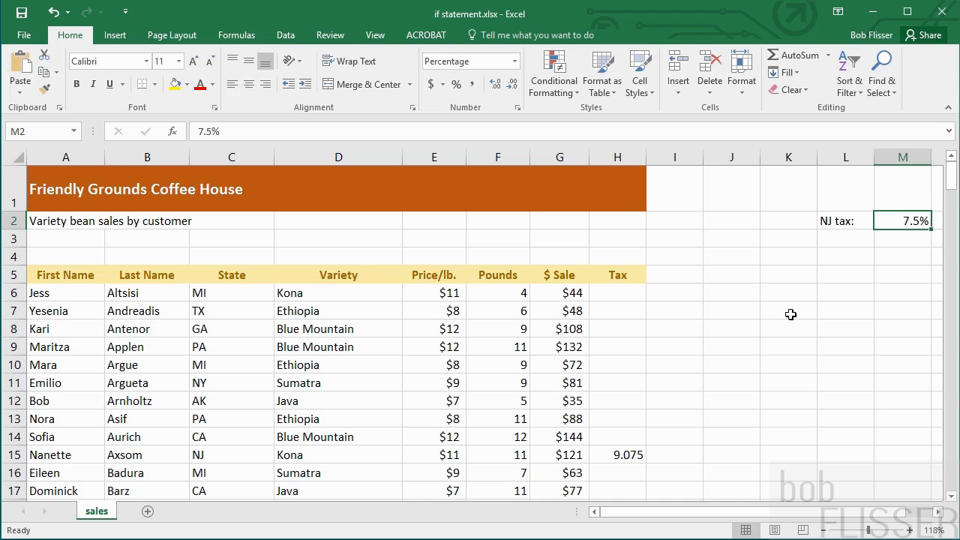
Try an NJ tax rate of 6.5% in M2, and set the rate back to 7%.
{"action": "type", "text": "6.5"}
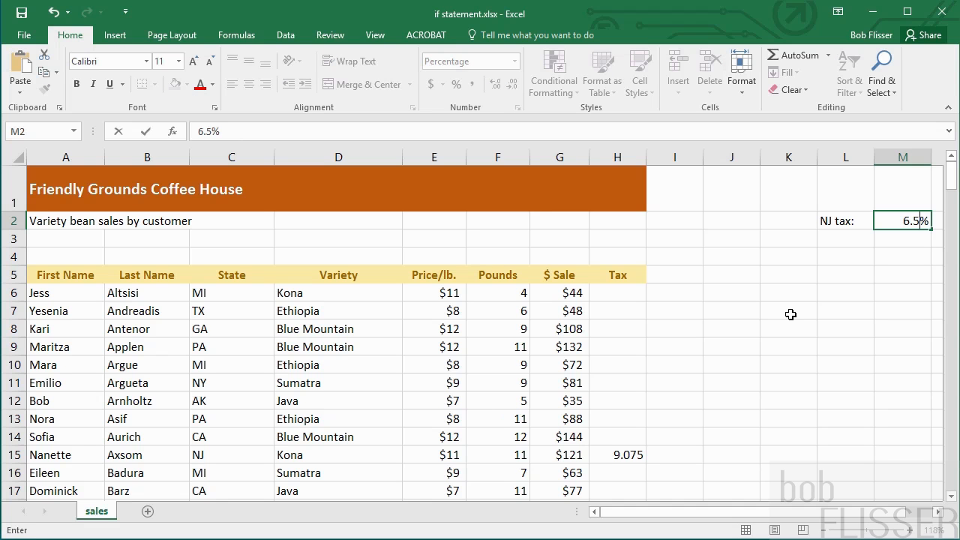
{"action": "key", "text": "Return"}
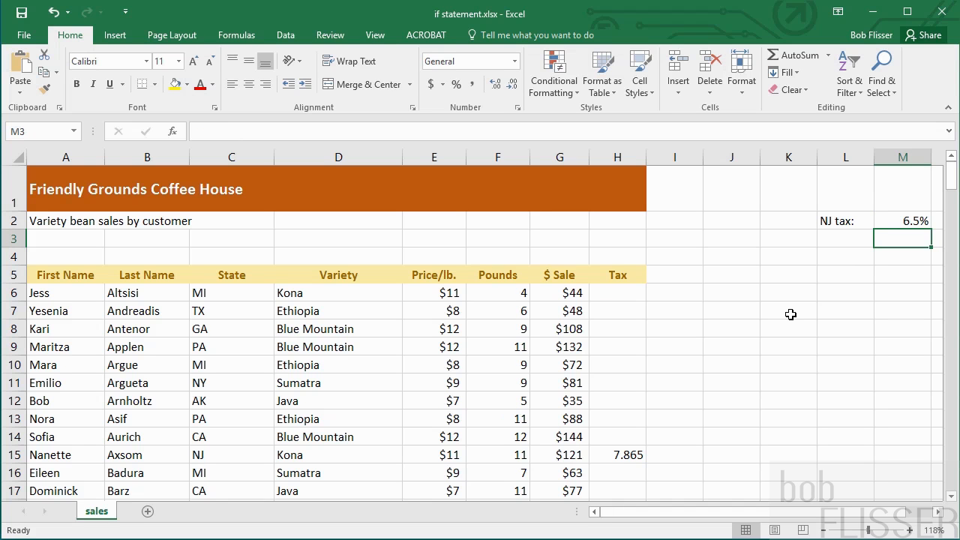
{"action": "key", "text": "Up"}
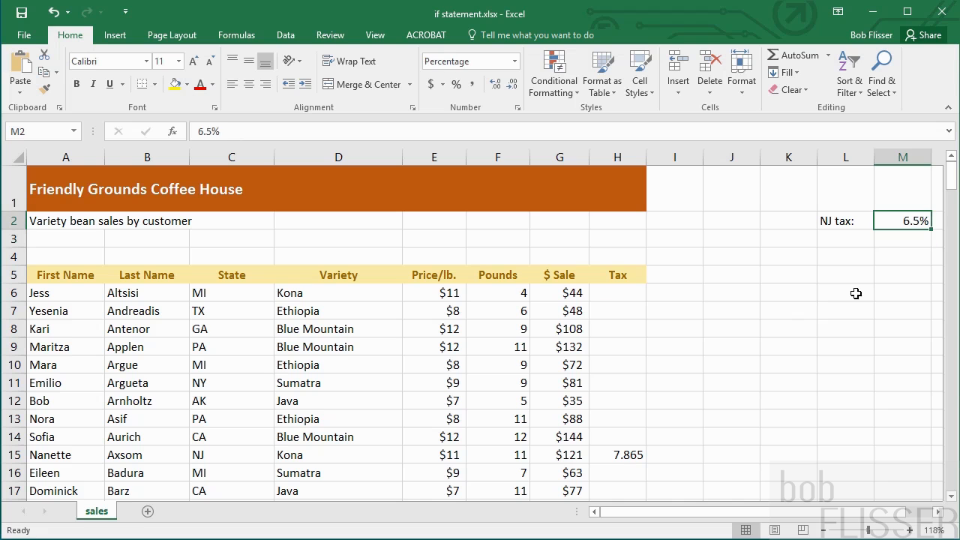
{"action": "type", "text": "7"}
{"action": "key", "text": "Return"}
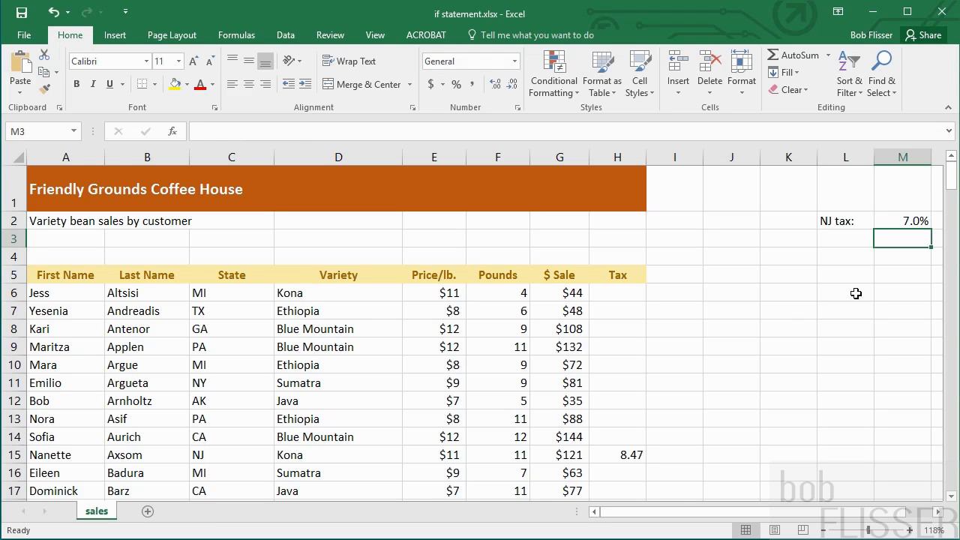